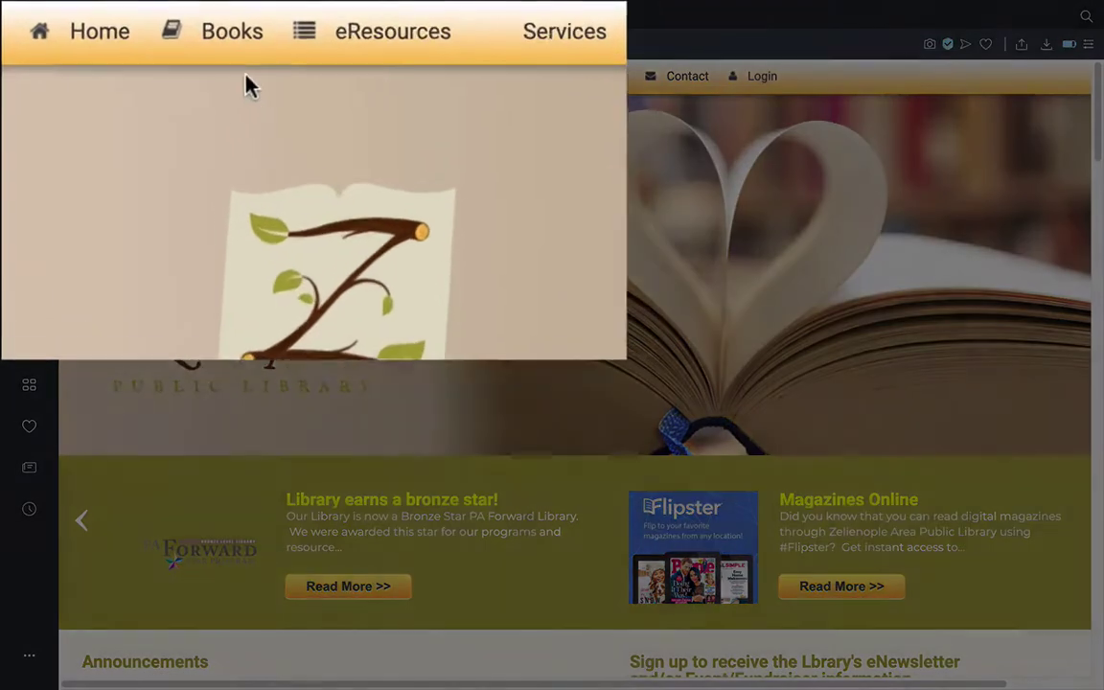
Show the Books dropdown listing Search Our Collection, Kids Catalog, eBooks and Book Club.
mouse_move(261, 60)
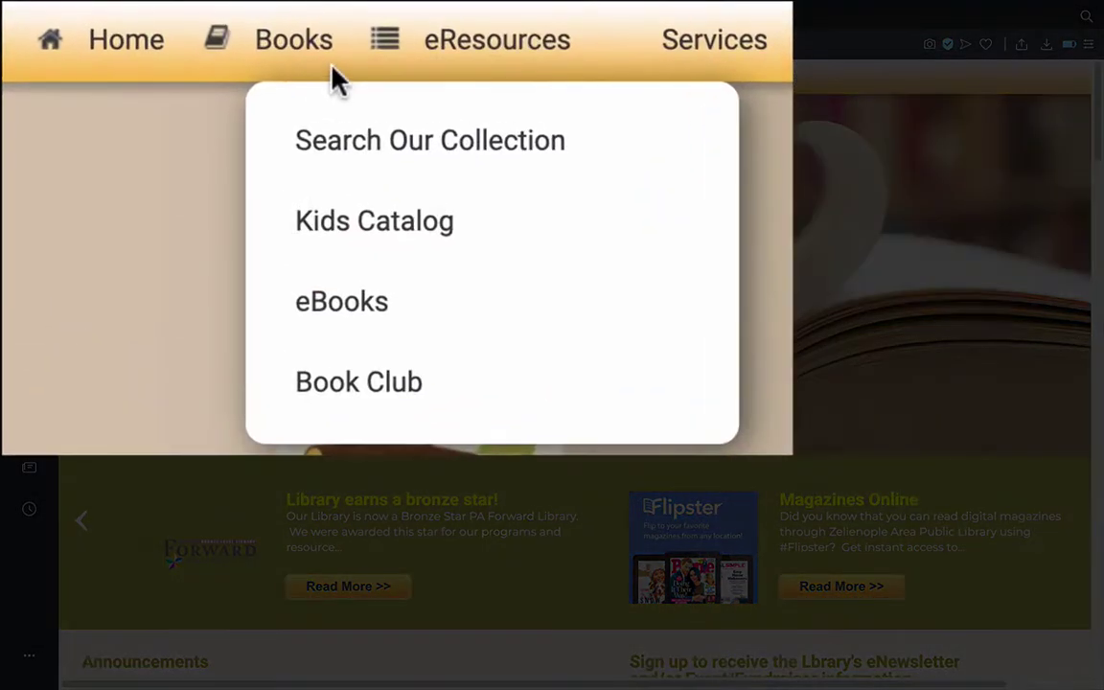
Launch Search Our Collection so the Butler County LS2 PAC catalog opens in a new tab.
left_click(565, 146)
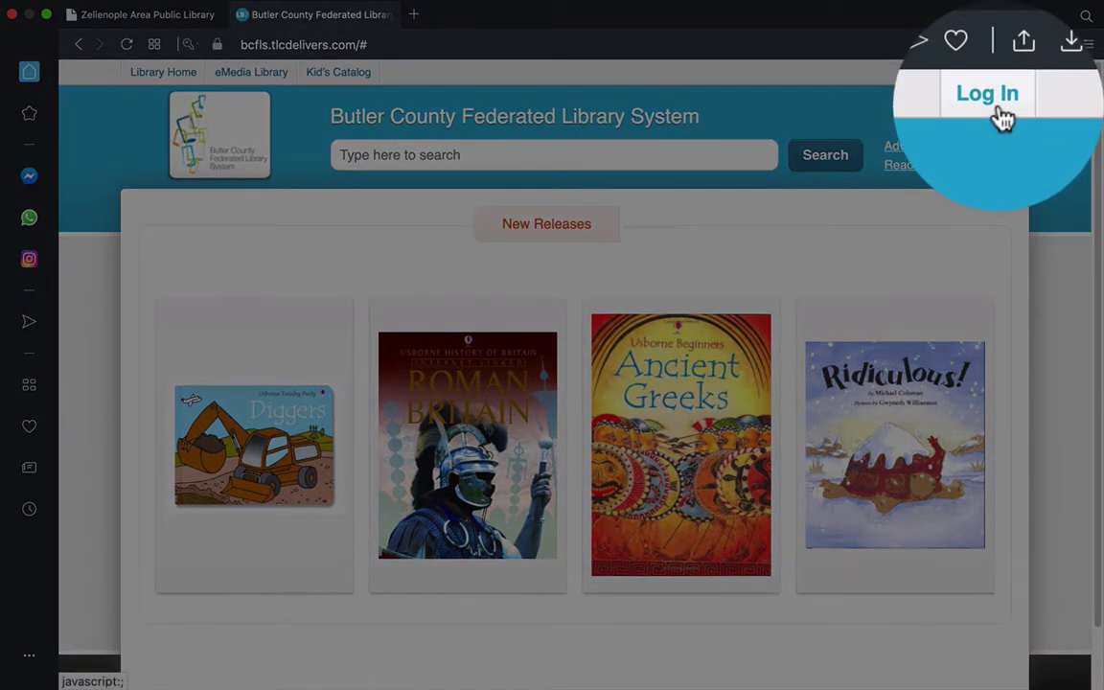
Start signing in to the patron account from Log In at the top right.
left_click(1014, 73)
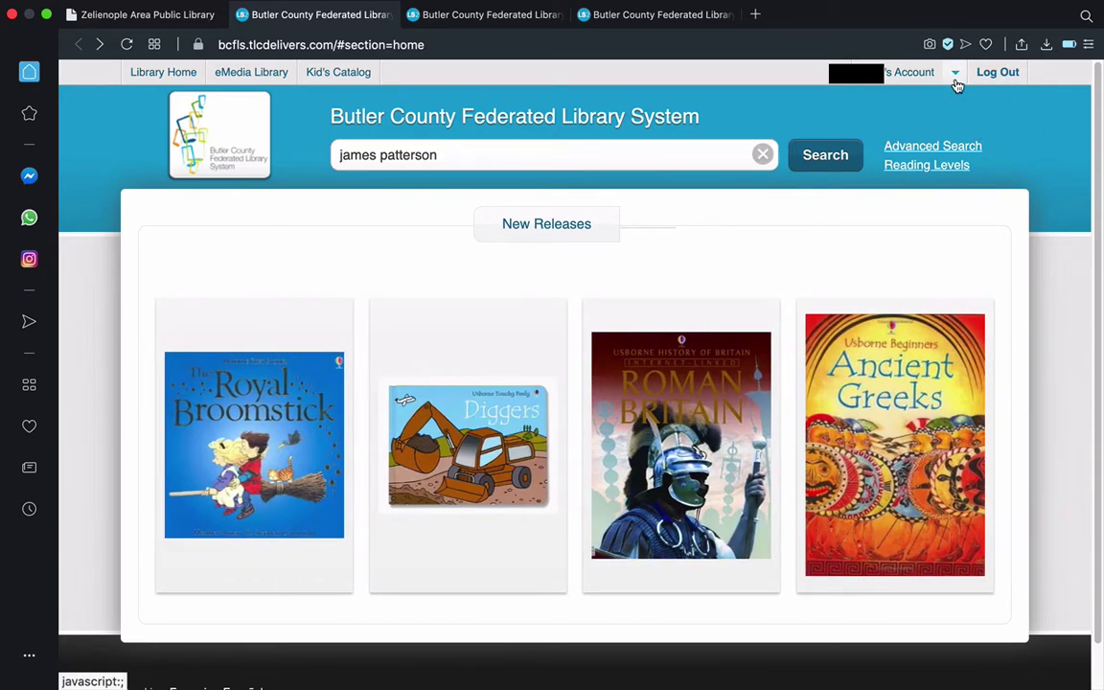
Search the catalog for james patterson, returning 832 results across all locations.
left_click(955, 77)
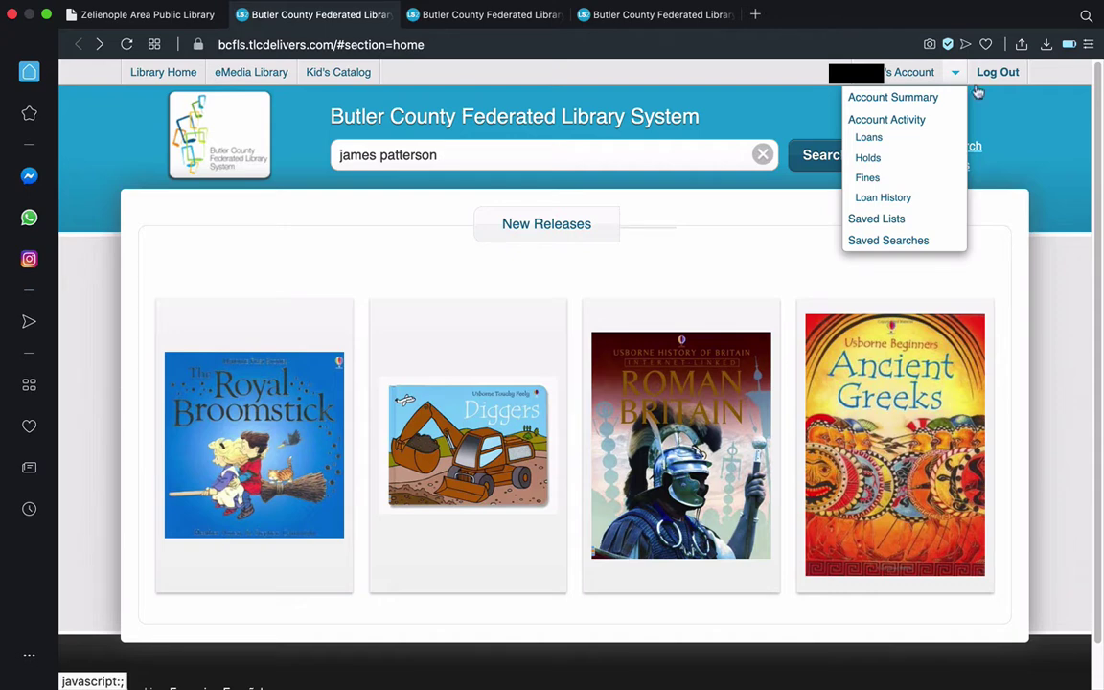
left_click(1030, 124)
left_click(623, 148)
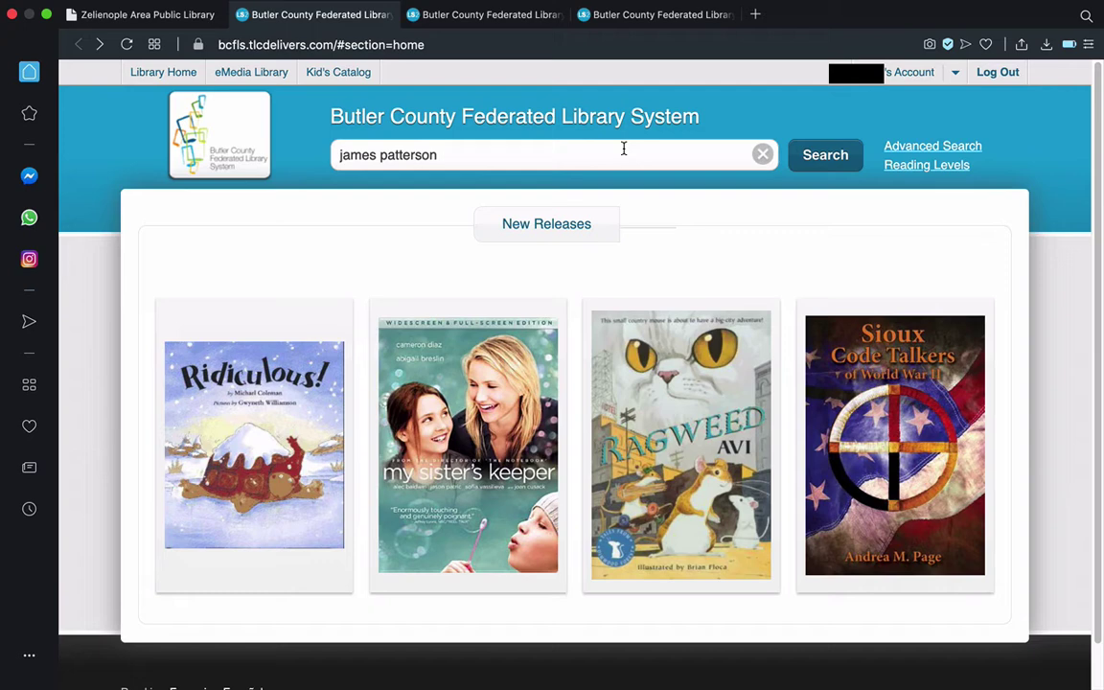
left_click(799, 164)
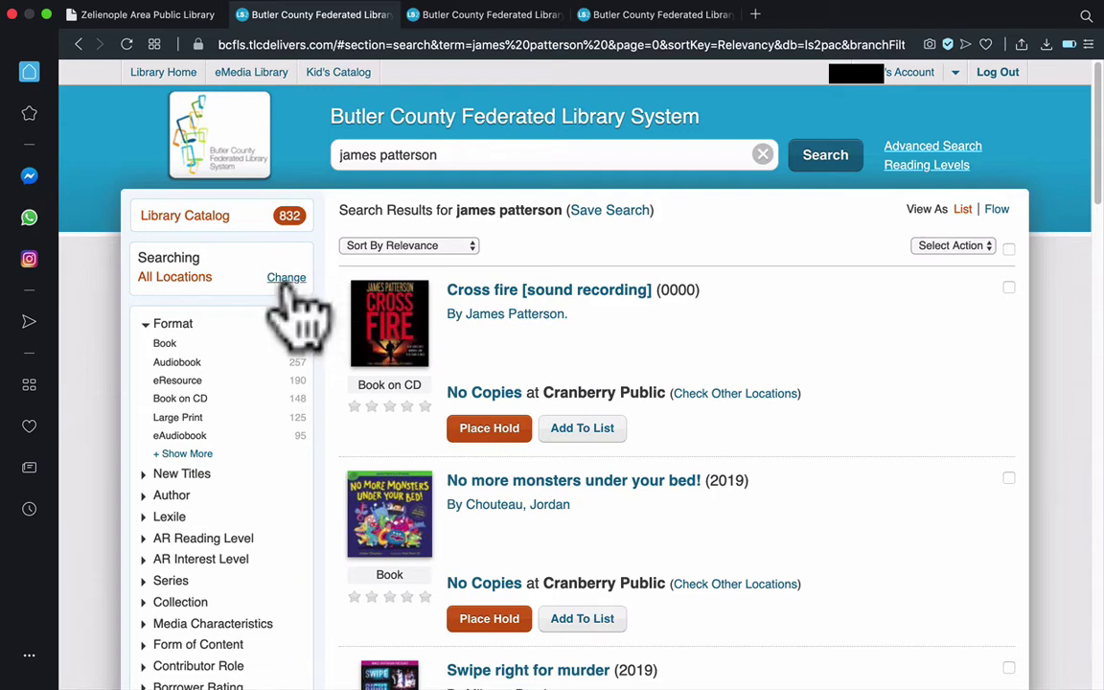
Restrict search locations to Zelienople Area only, cutting james patterson results to 357.
left_click(291, 283)
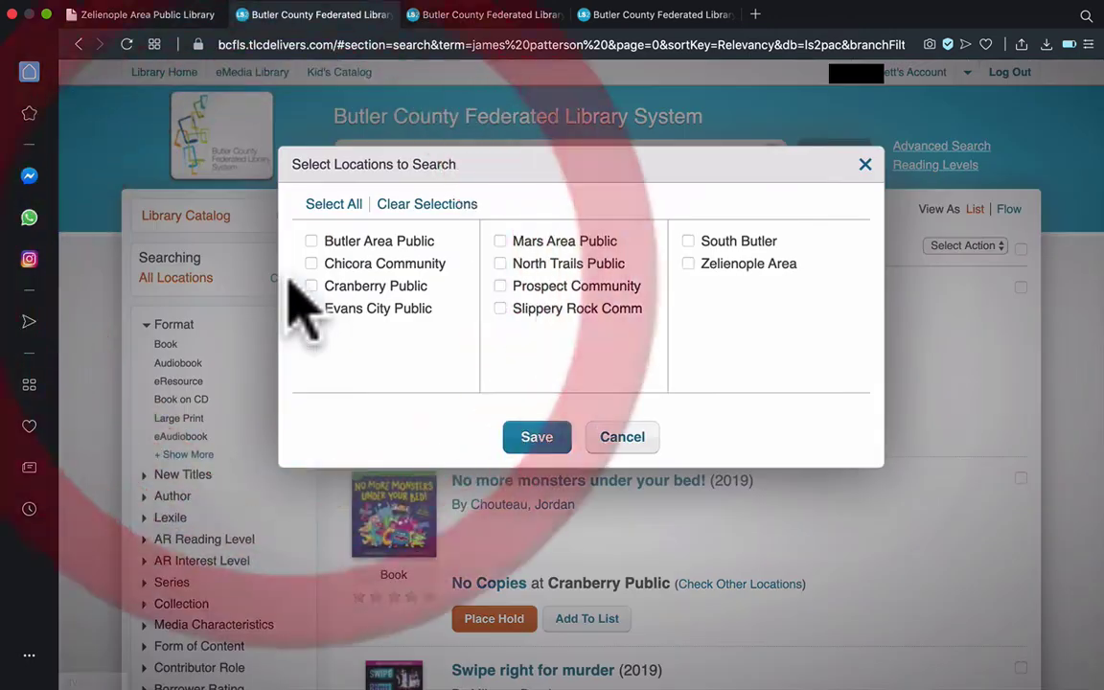
left_click(311, 242)
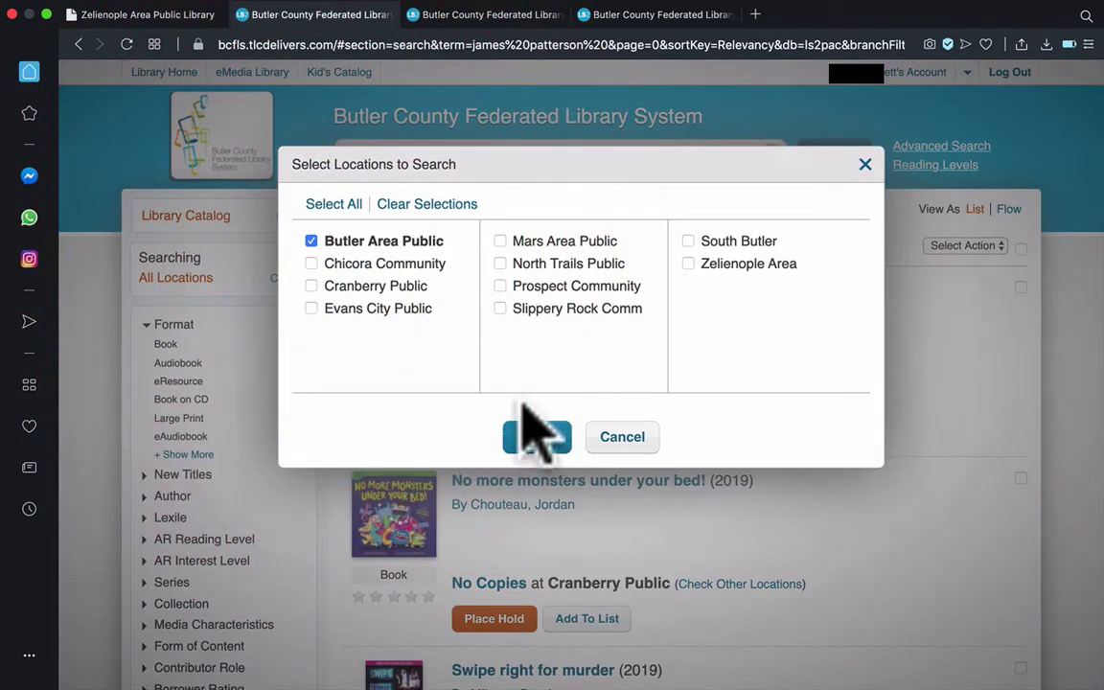
left_click(536, 436)
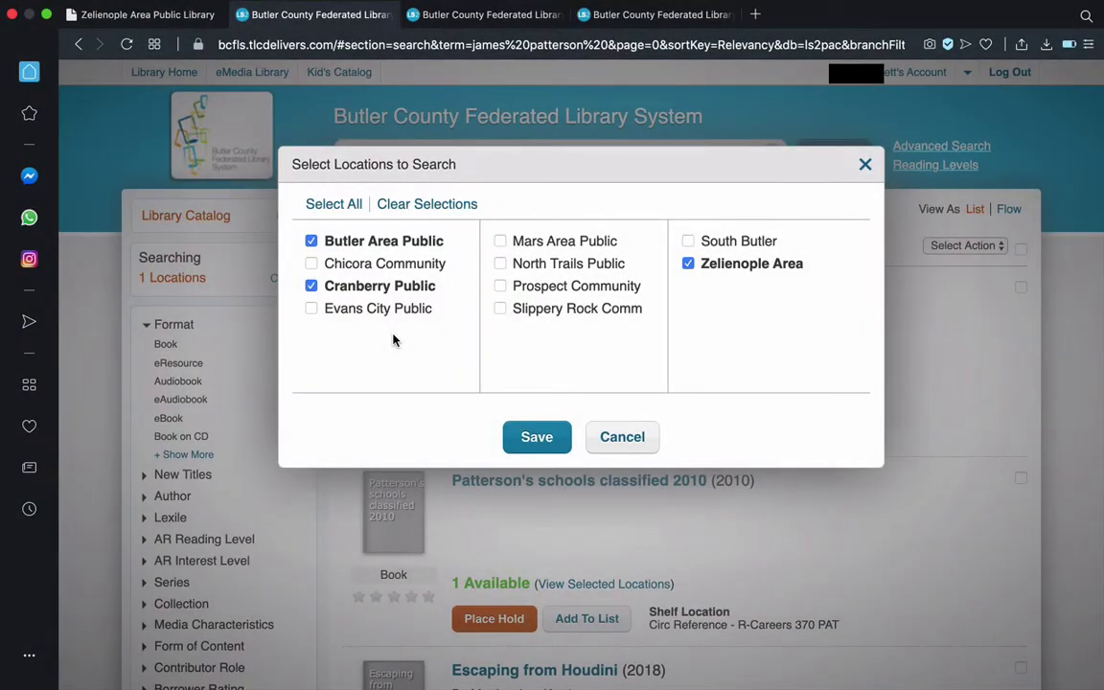
left_click(313, 242)
left_click(311, 285)
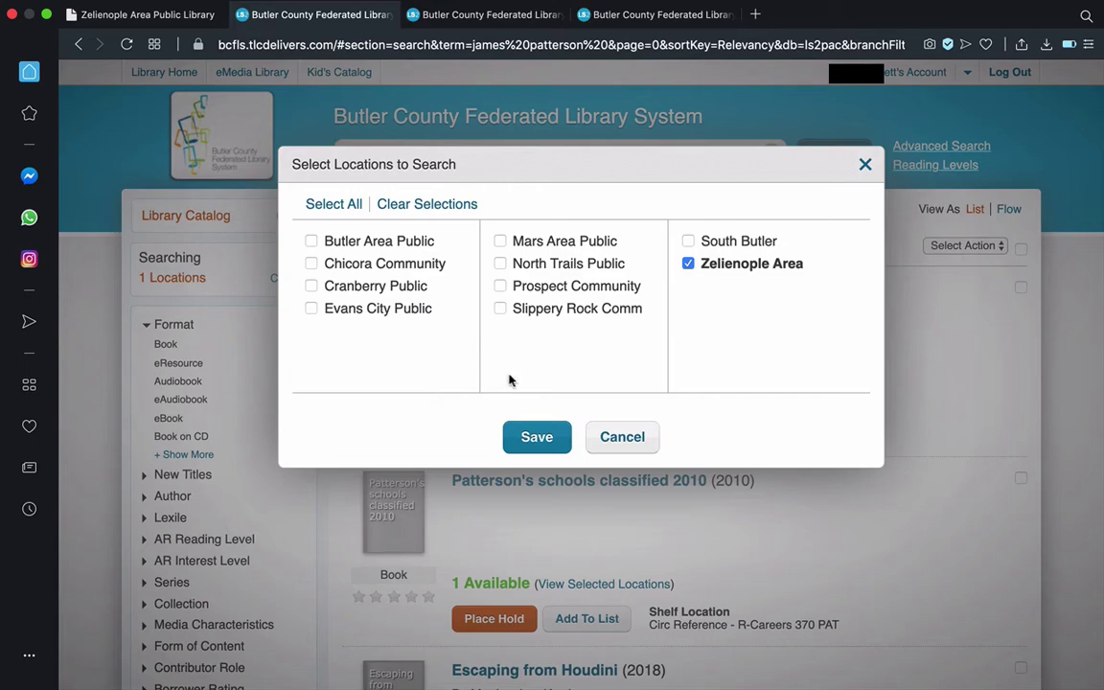
left_click(533, 438)
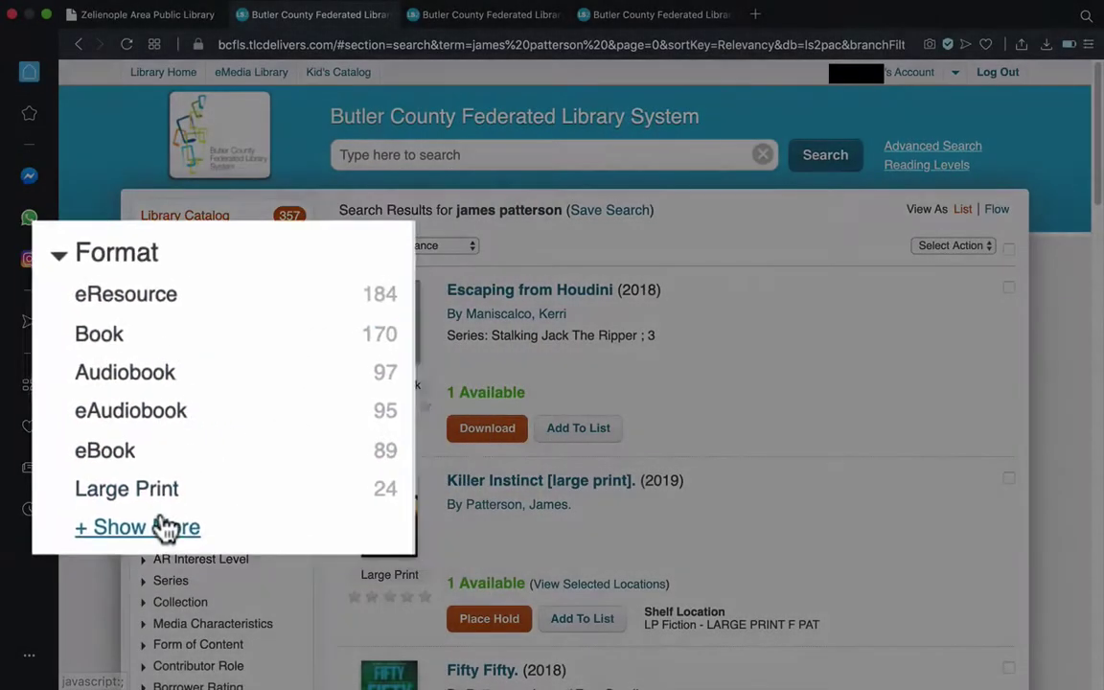
Show all Format options and filter the james patterson results to Book.
left_click(165, 527)
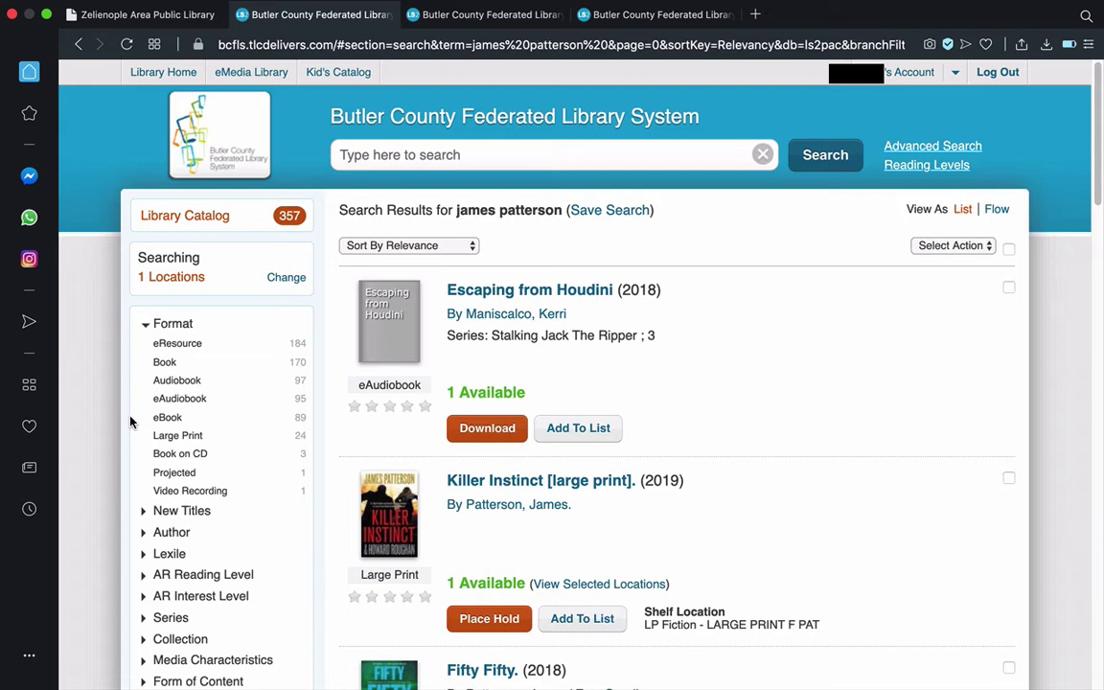
left_click(164, 363)
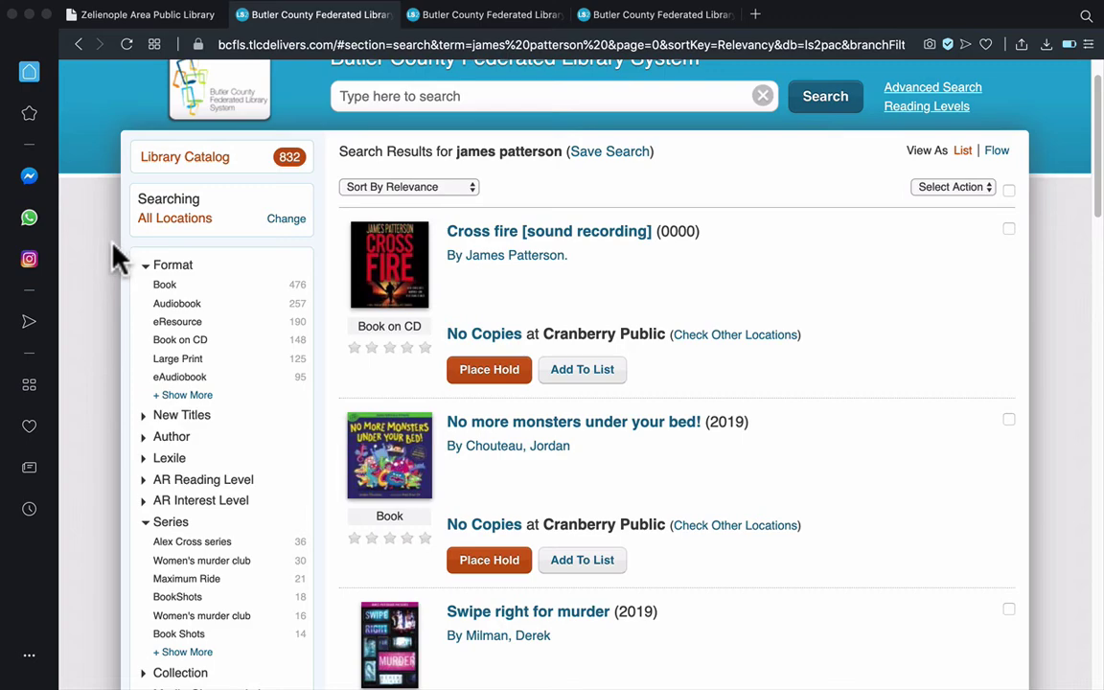
Expand the New Titles and Author facets to surface Alex Cross Series titles like Double Cross.
scroll(113, 254, "down", 4)
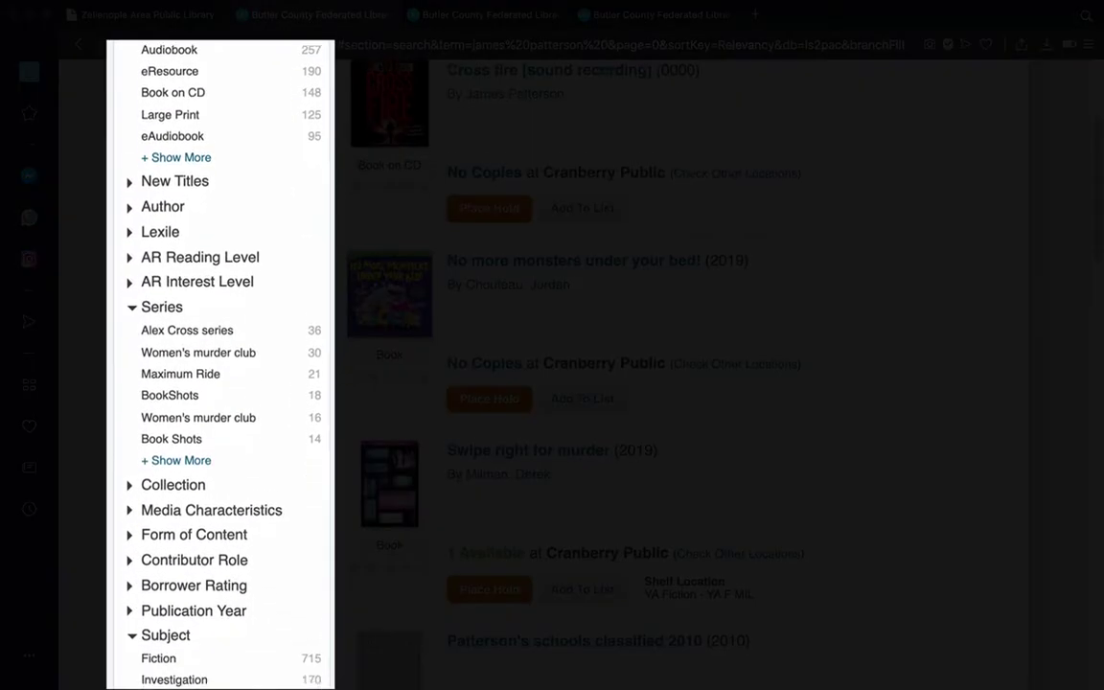
scroll(220, 364, "down", 1)
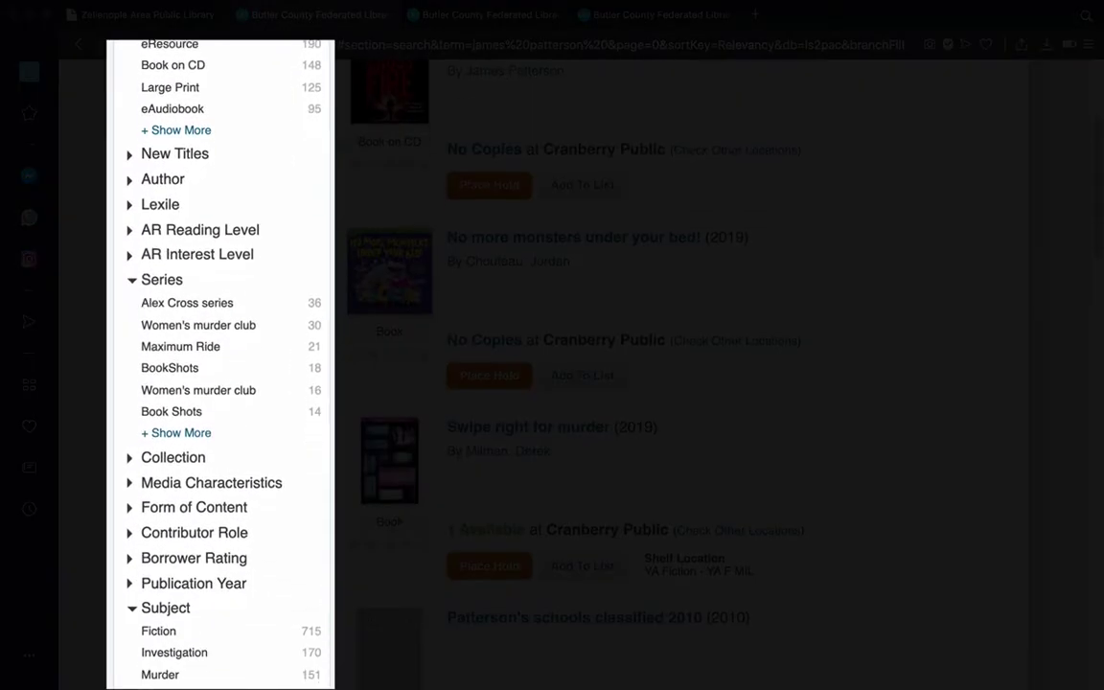
left_click(130, 159)
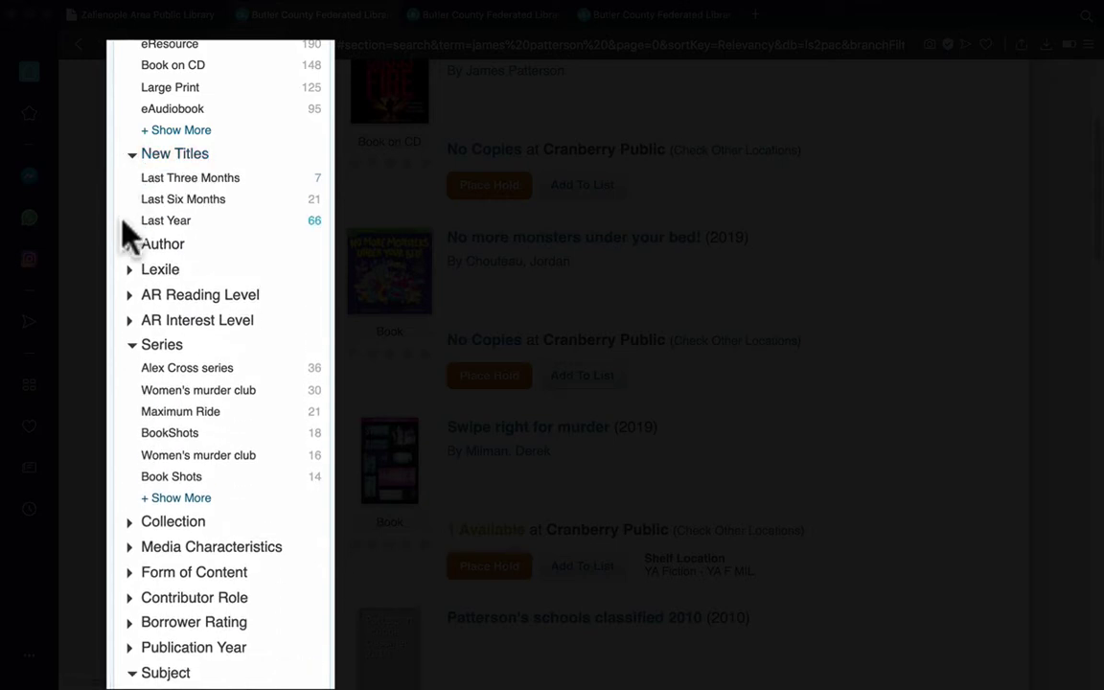
left_click(132, 245)
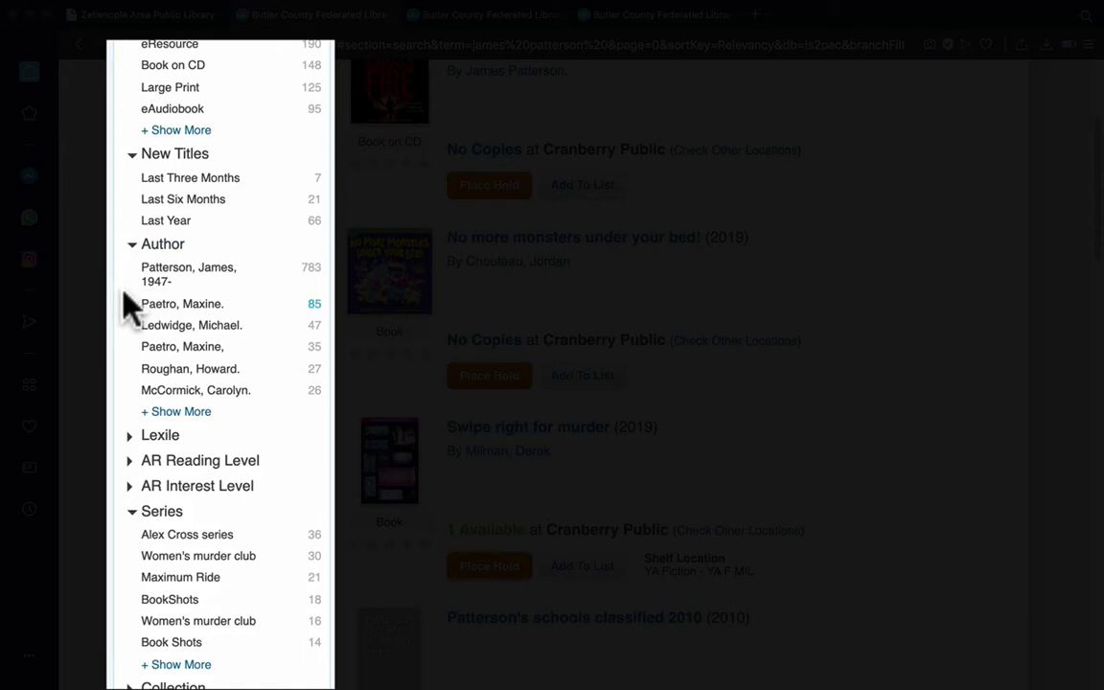
scroll(125, 299, "down", 5)
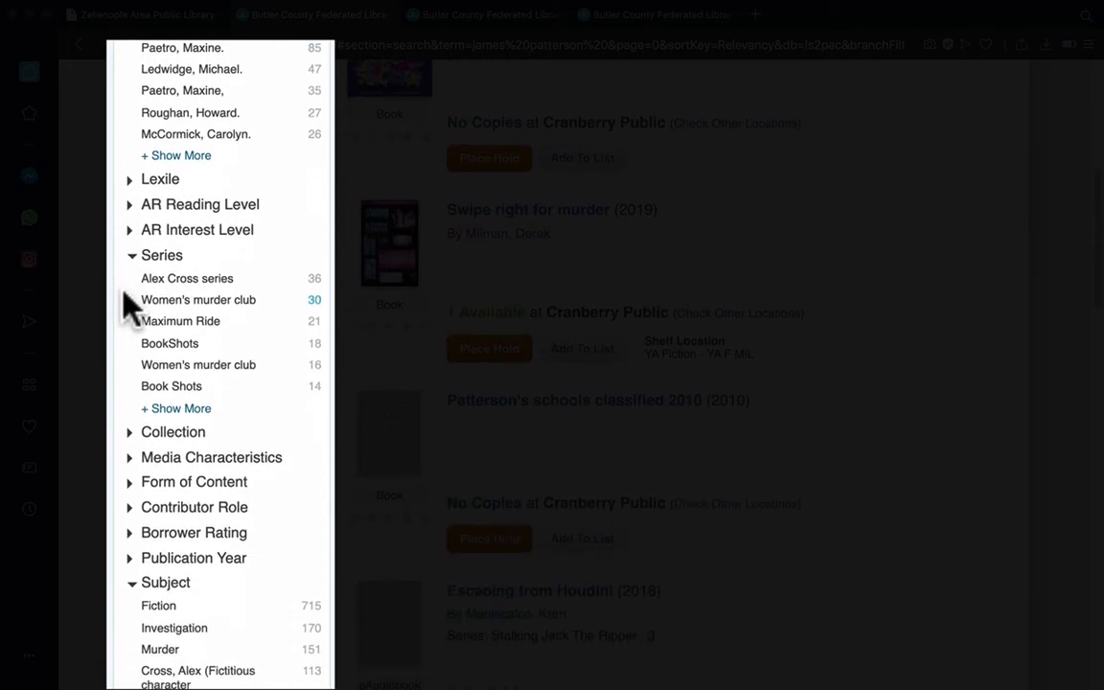
scroll(125, 306, "down", 7)
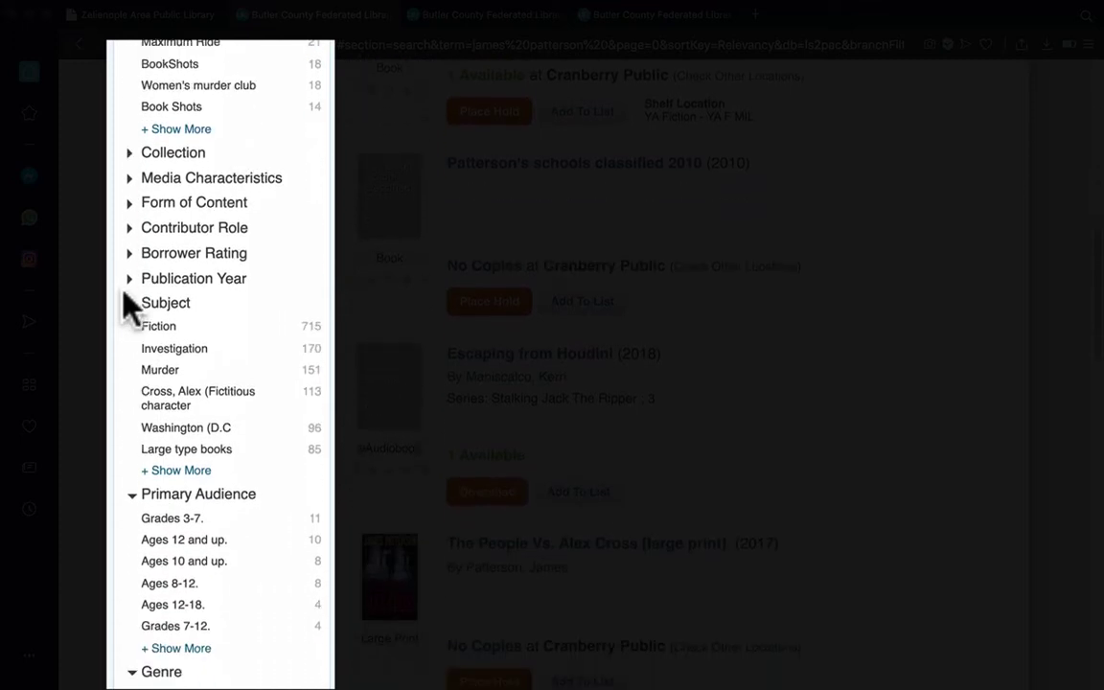
scroll(122, 293, "down", 3)
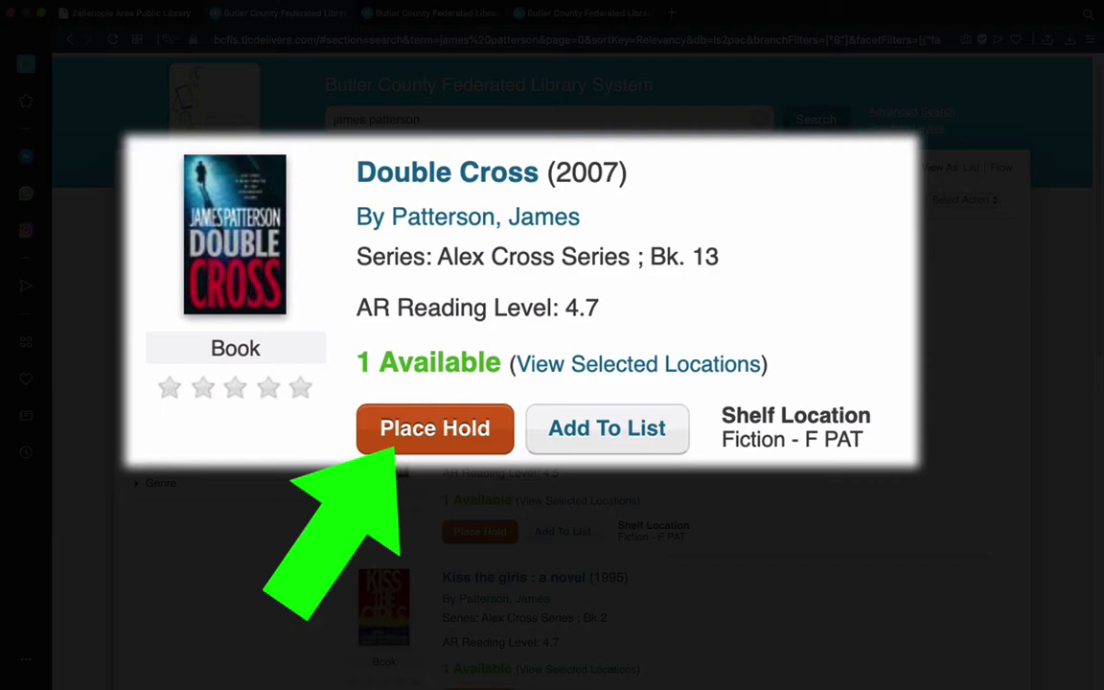
Place a hold on Double Cross with Zelienople Area as the pickup library.
left_click(506, 379)
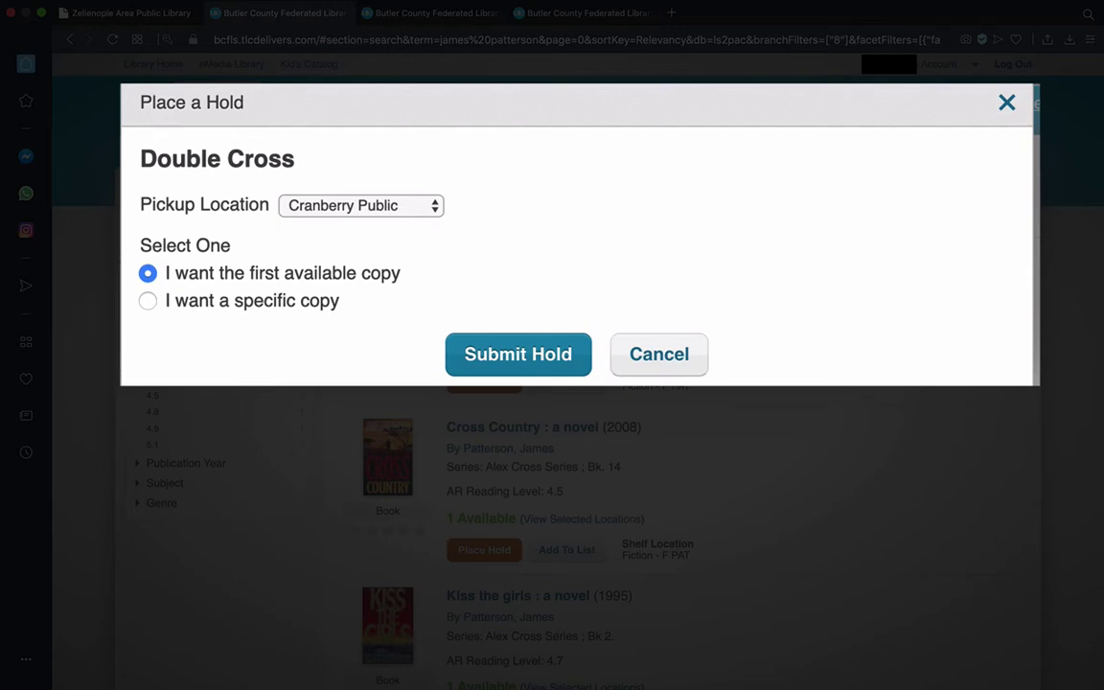
left_click(429, 212)
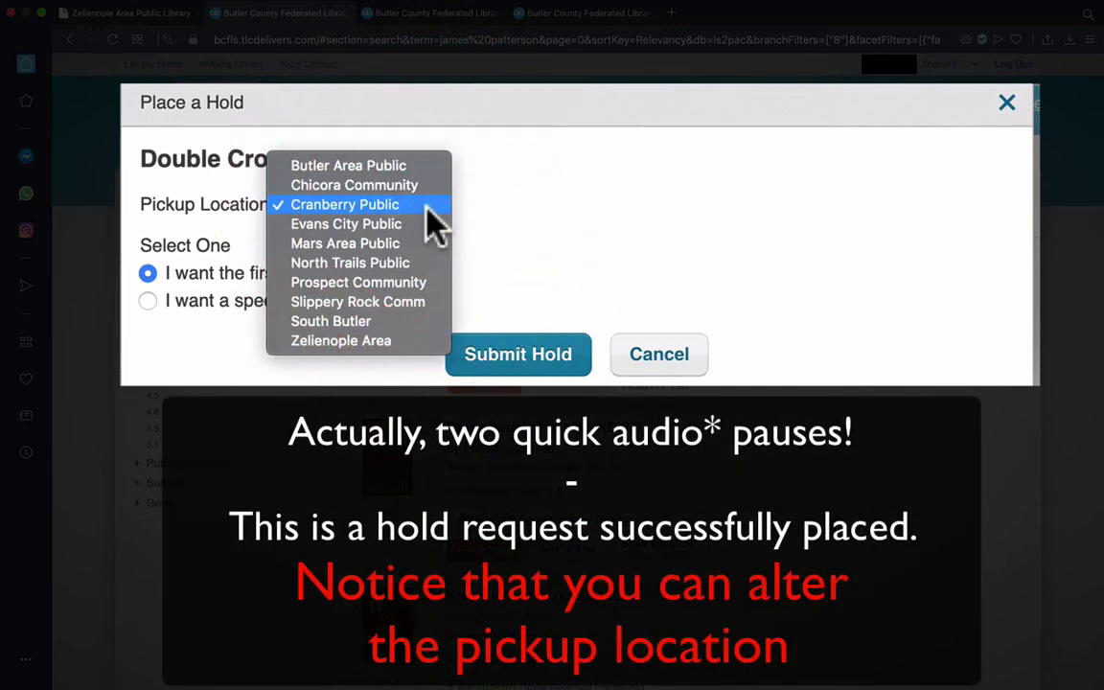
left_click(388, 340)
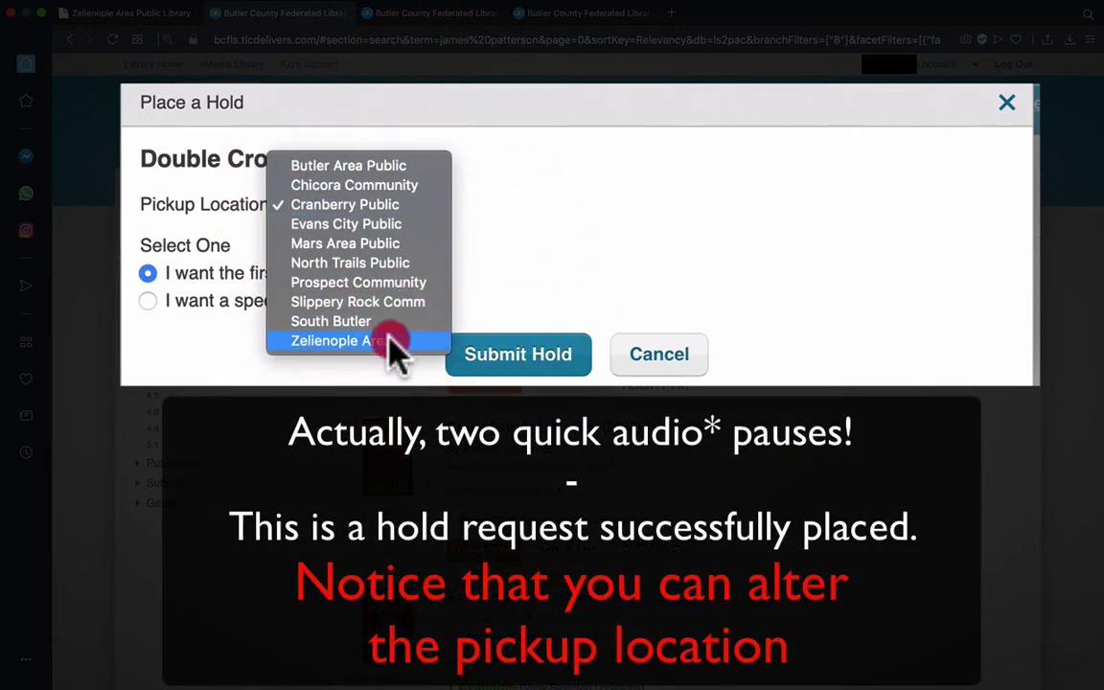
left_click(476, 356)
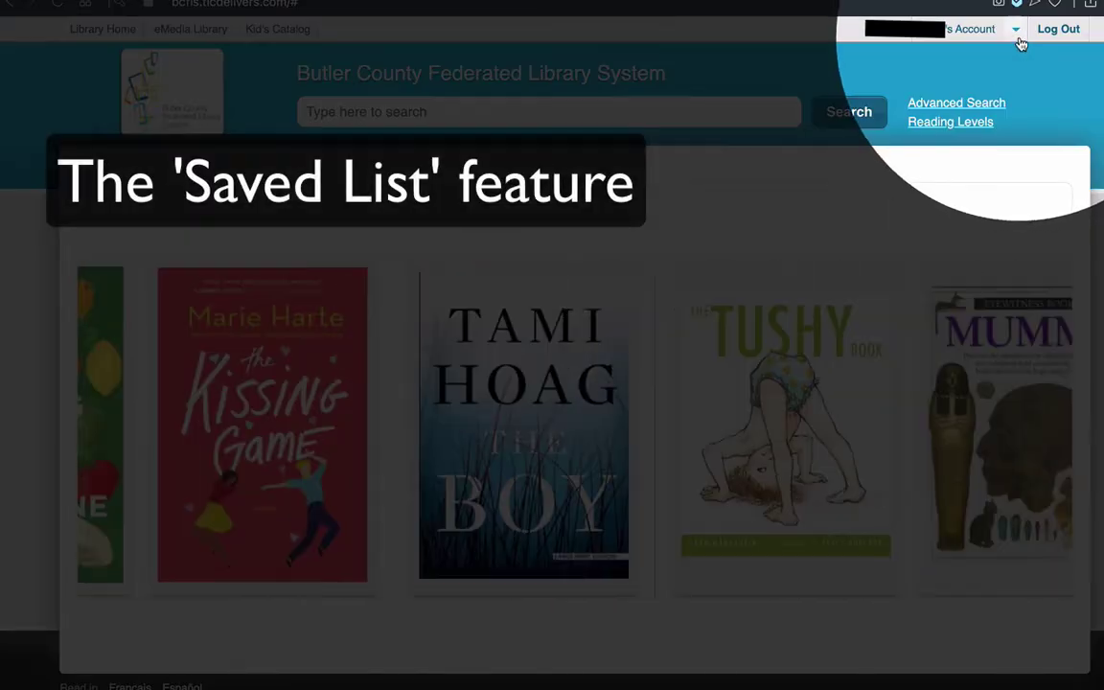
Go to the account's Saved Lists page from the account menu.
left_click(1017, 34)
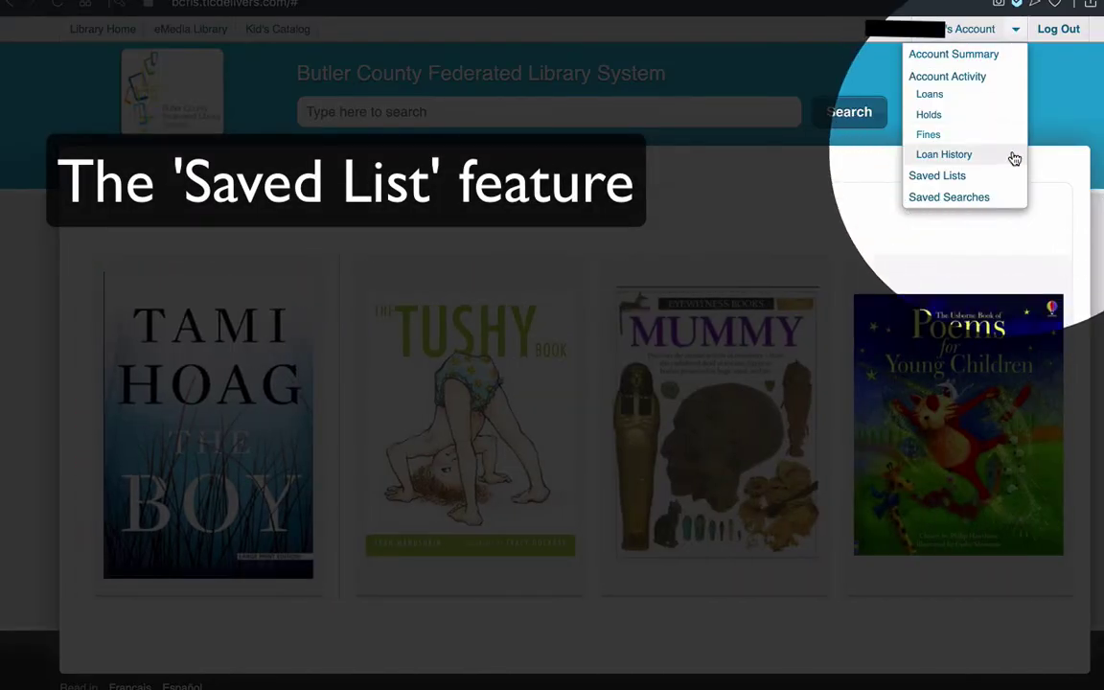
left_click(1012, 183)
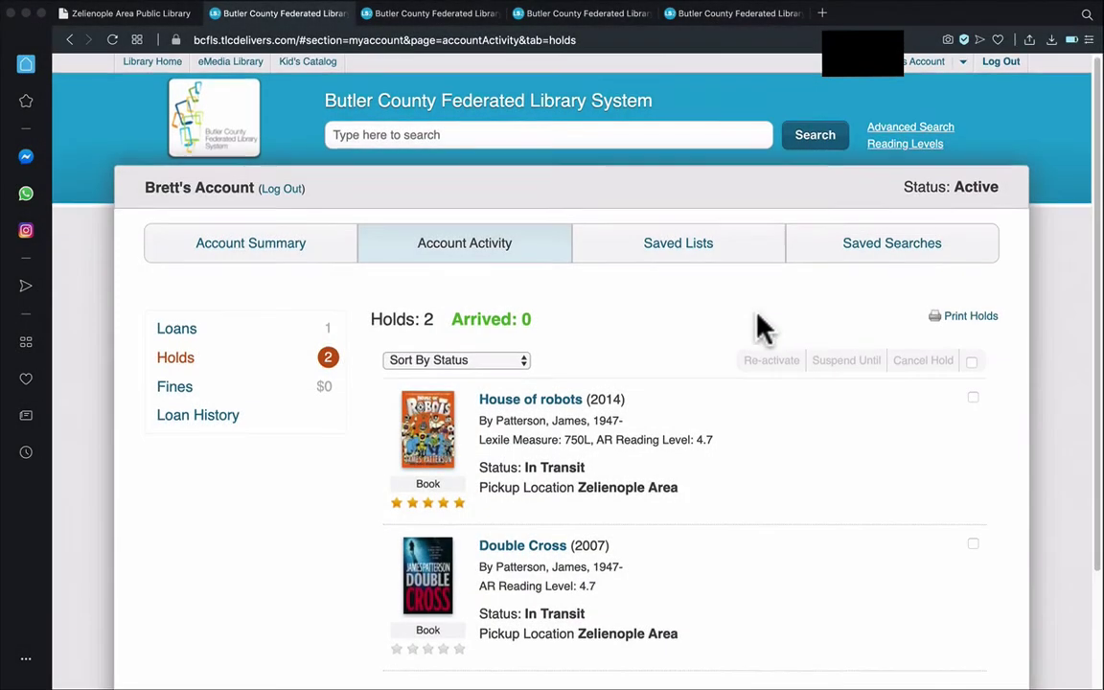
Switch to the account loans tab showing one loan due 05/15/2020, none overdue.
scroll(761, 327, "down", 1)
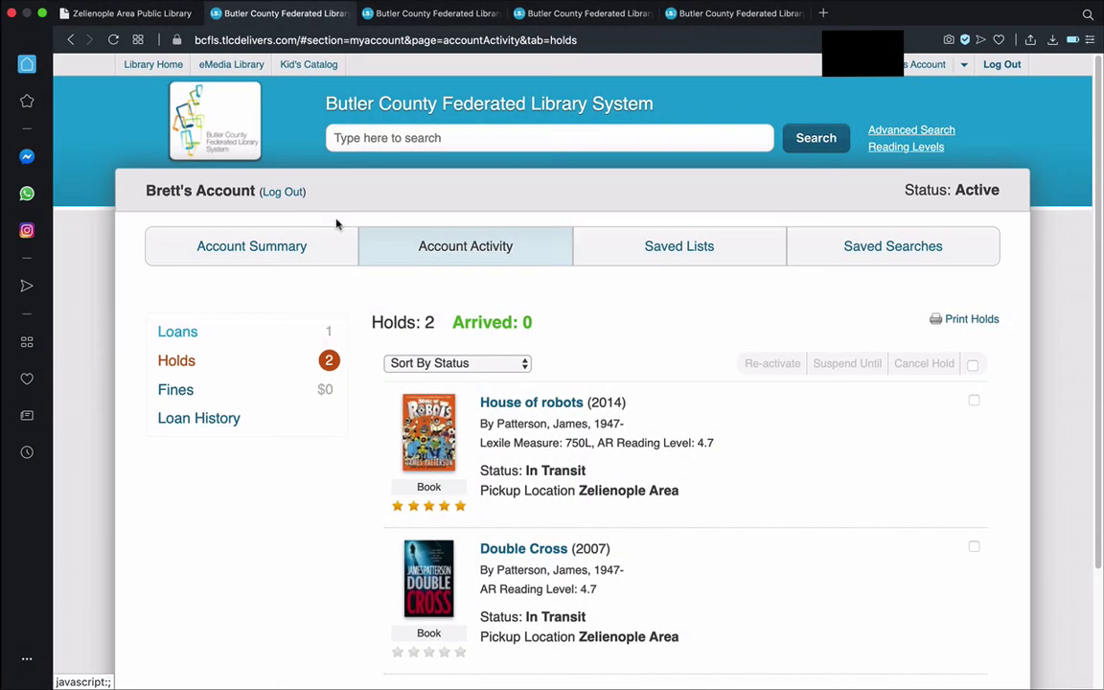
left_click(432, 12)
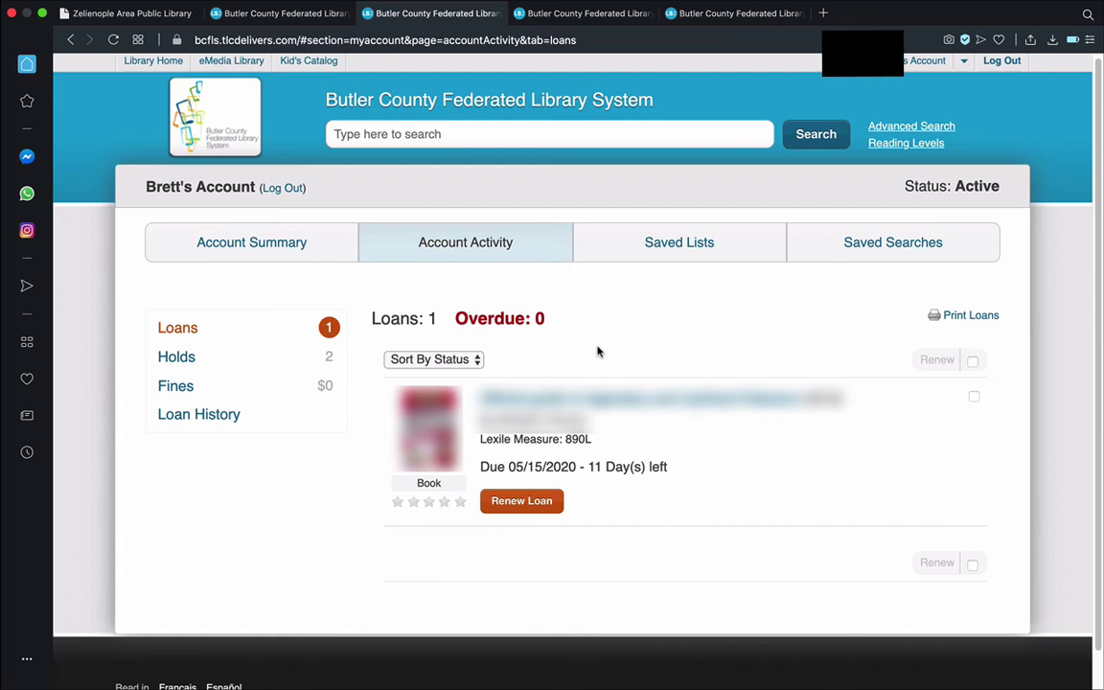
Select the loan's checkbox to enable Renew, then deselect it, leaving the loan unrenewed.
left_click(973, 398)
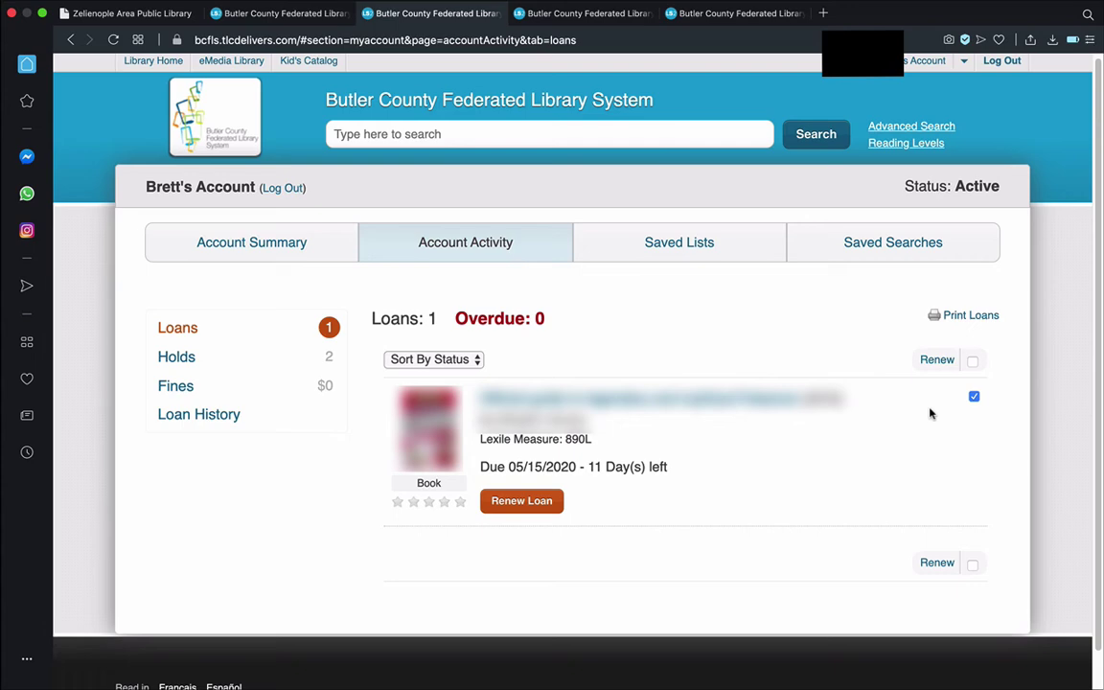
left_click(973, 396)
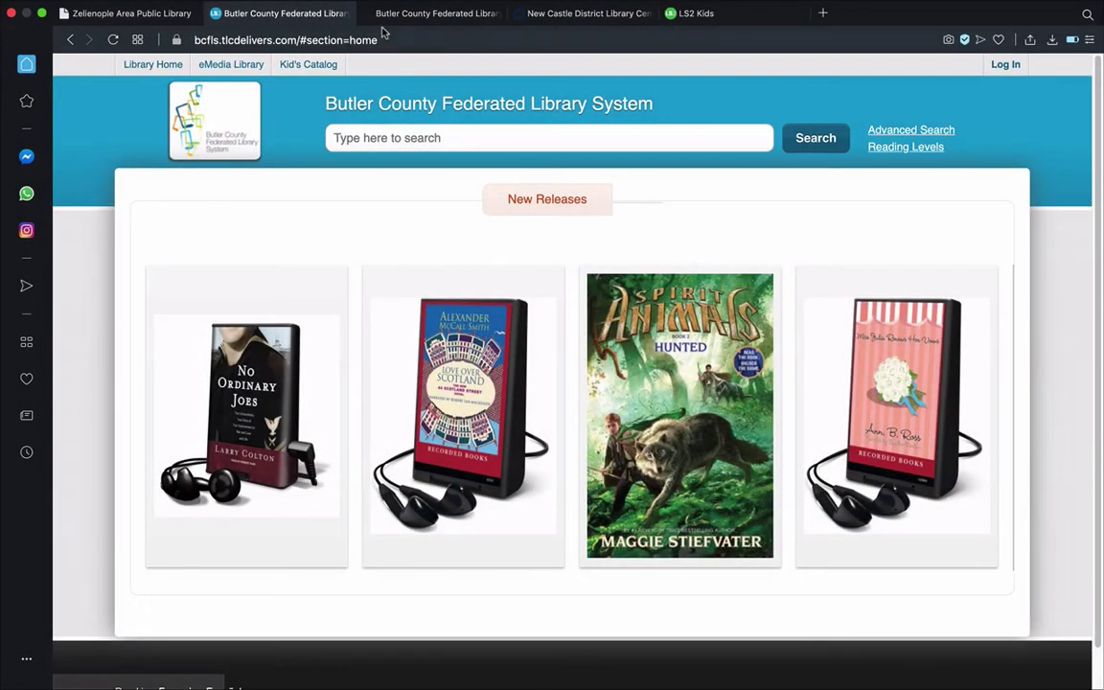
Visit the Library Home and eMedia Library sites in turn, then open the Kid's Catalog.
left_click(407, 21)
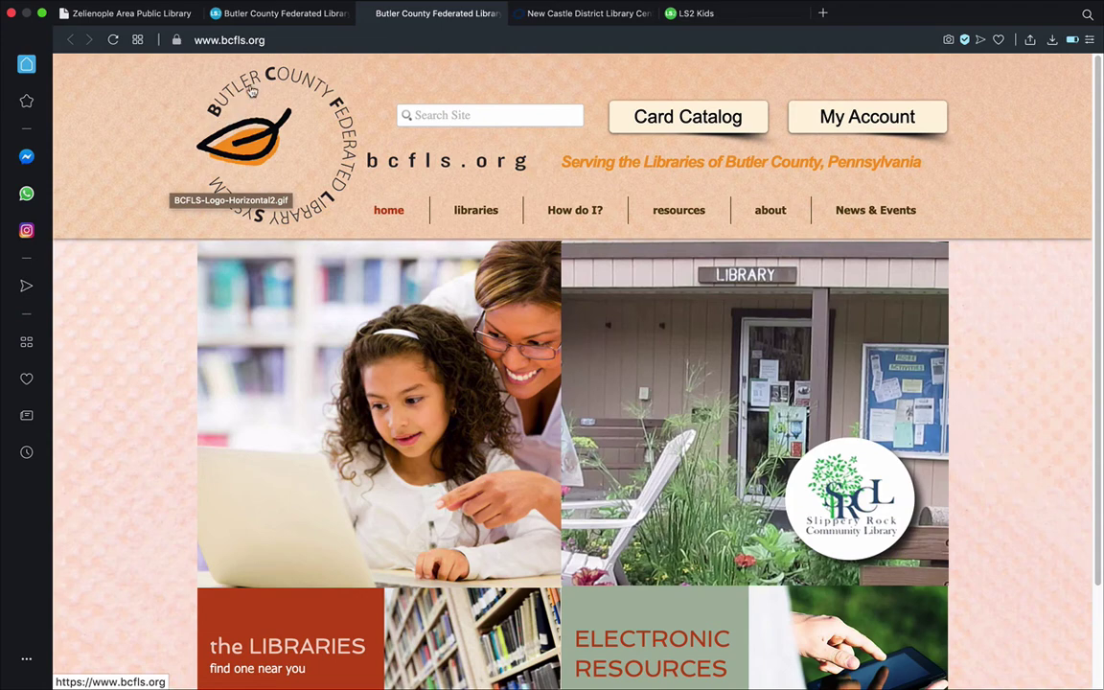
left_click(268, 14)
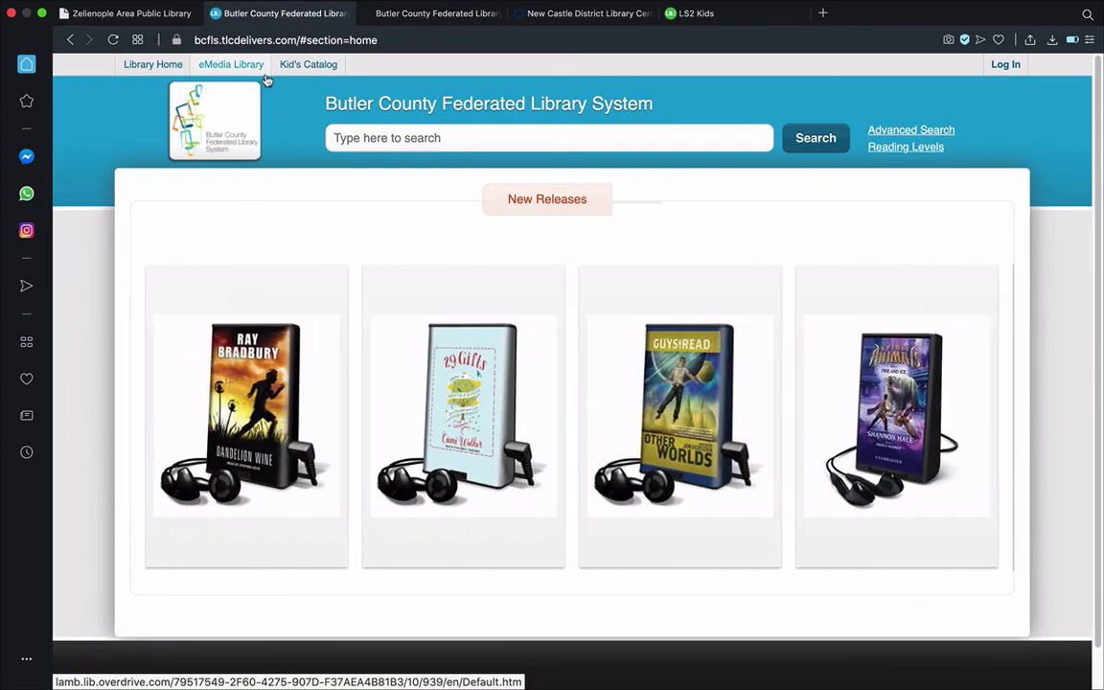
left_click(544, 18)
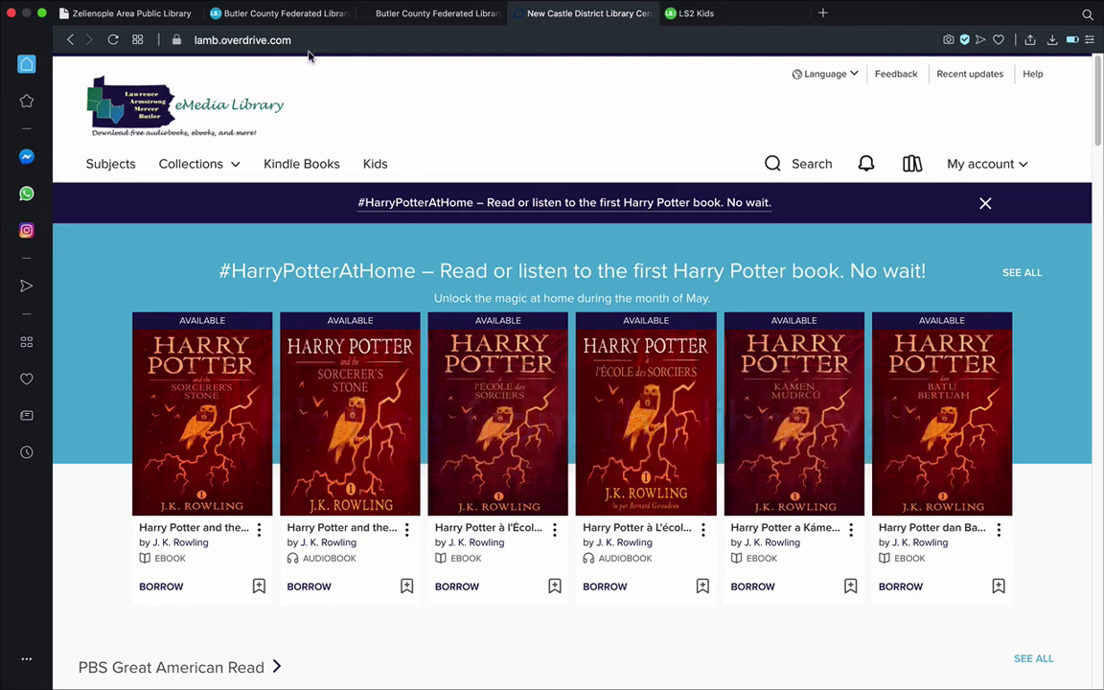
left_click(293, 17)
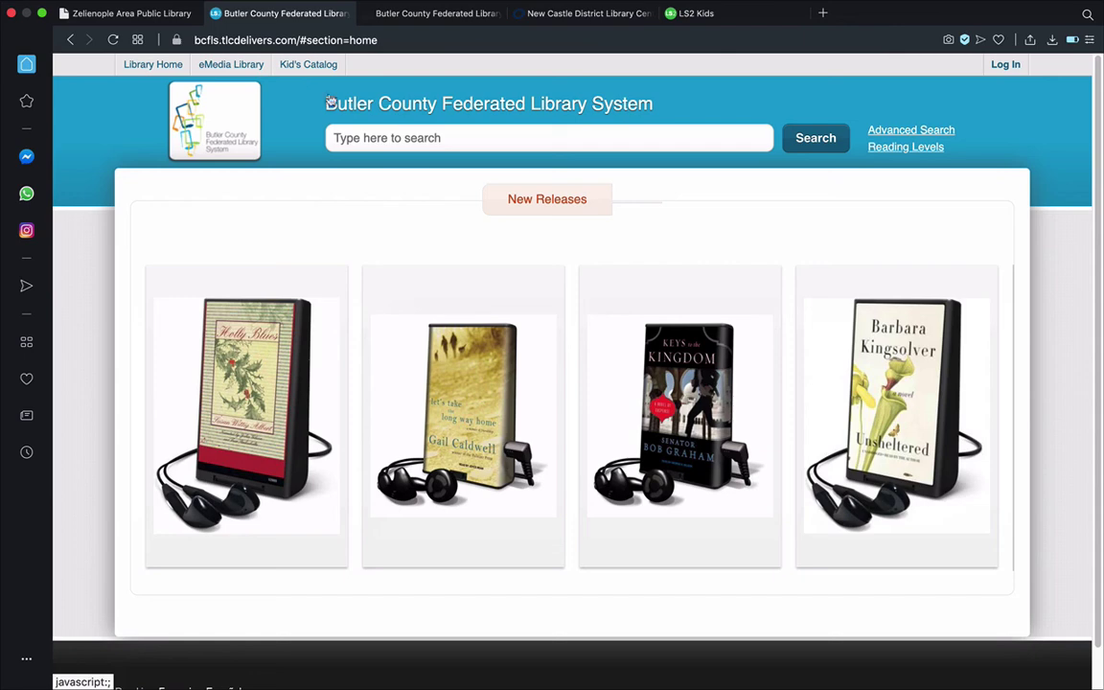
left_click(697, 14)
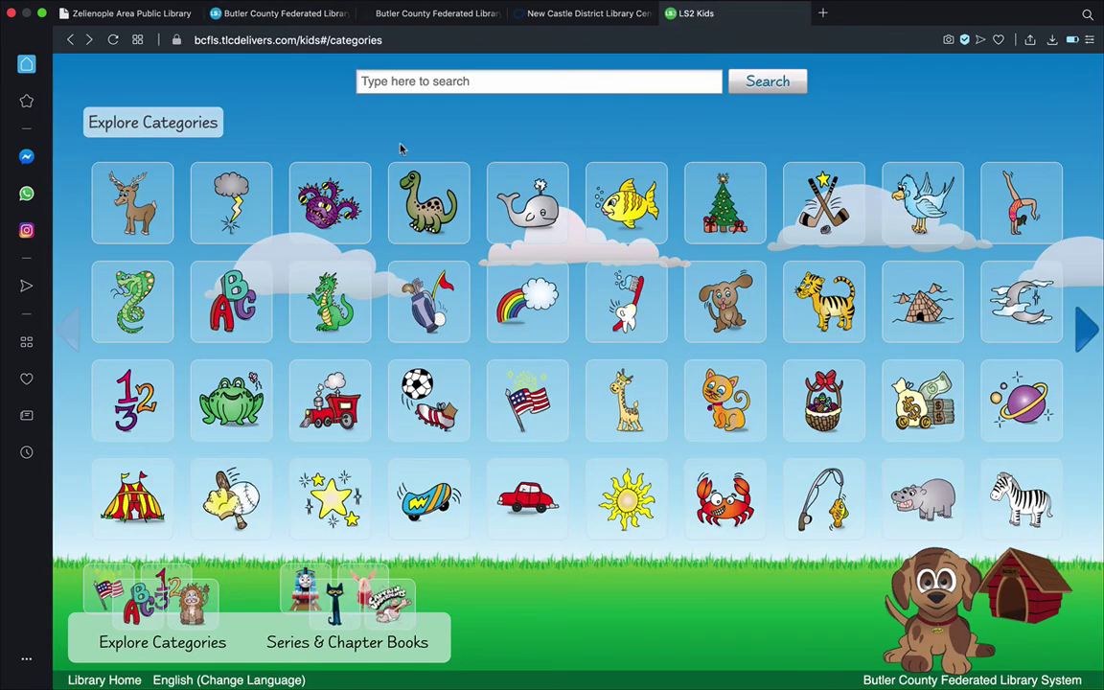